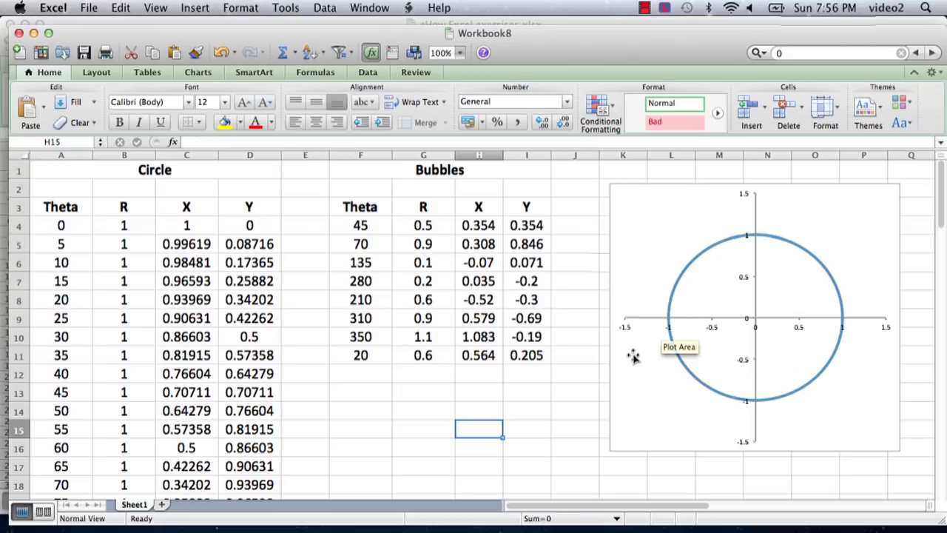
Review the cosine and sine formulas behind the circle and bubble X/Y columns
click(177, 226)
click(246, 226)
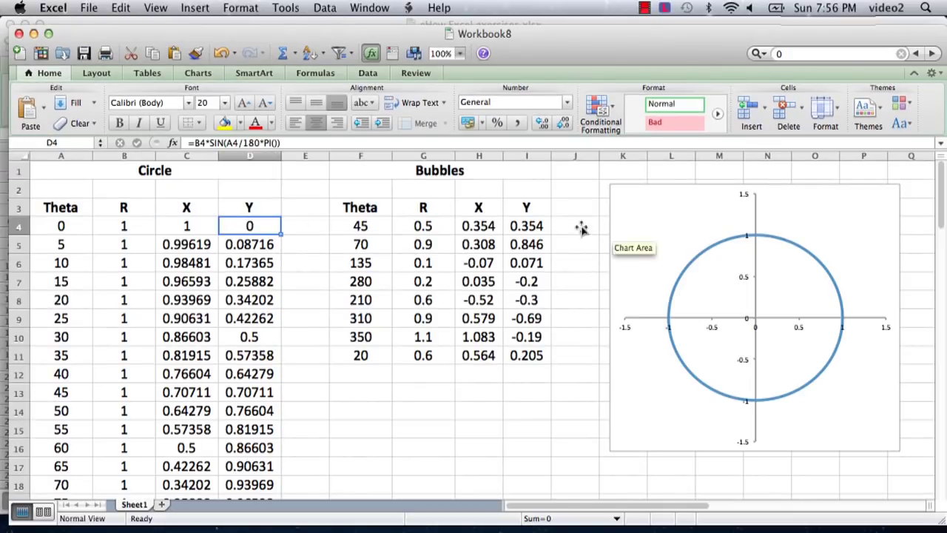
click(183, 228)
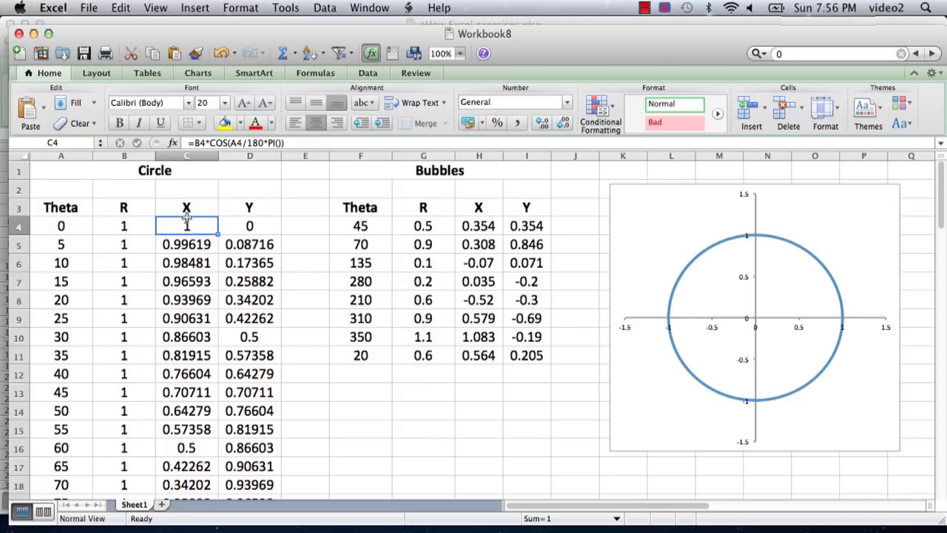
click(248, 227)
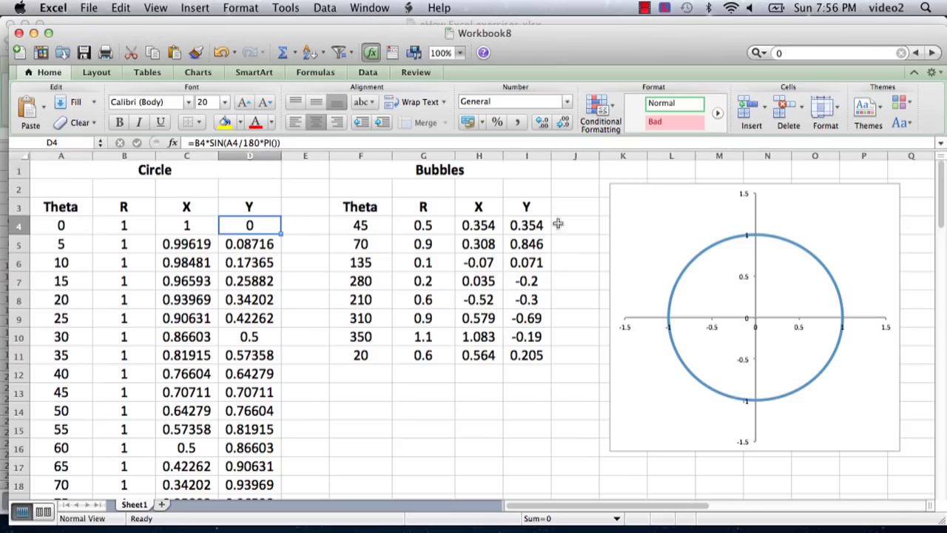
click(721, 247)
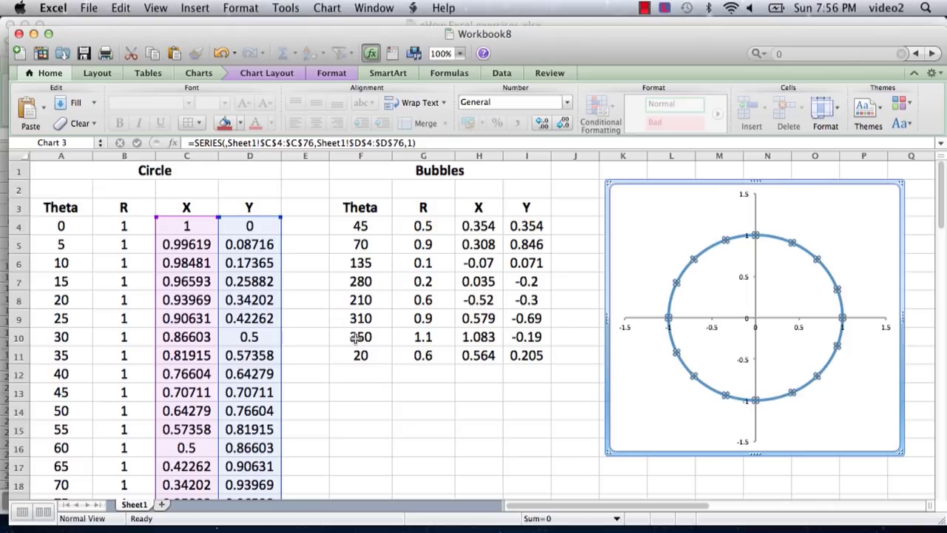
click(375, 408)
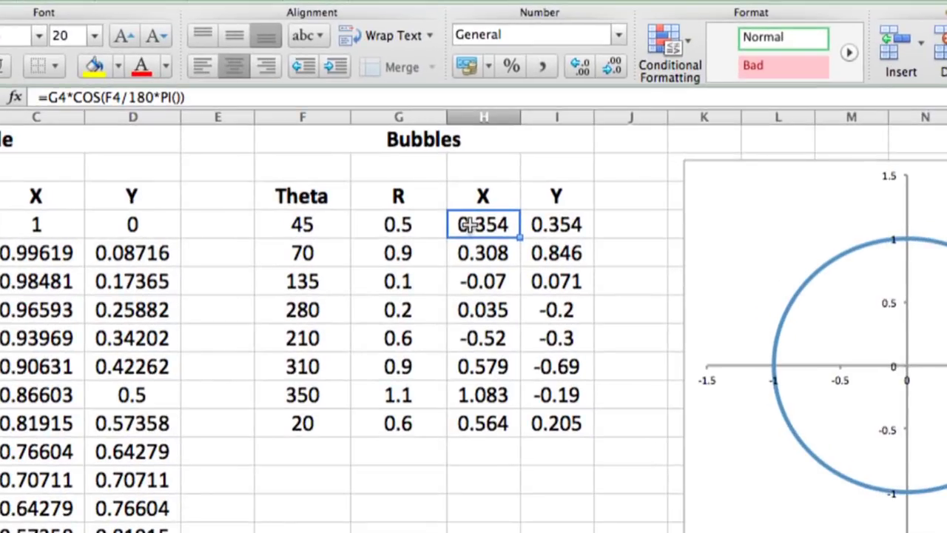
click(539, 226)
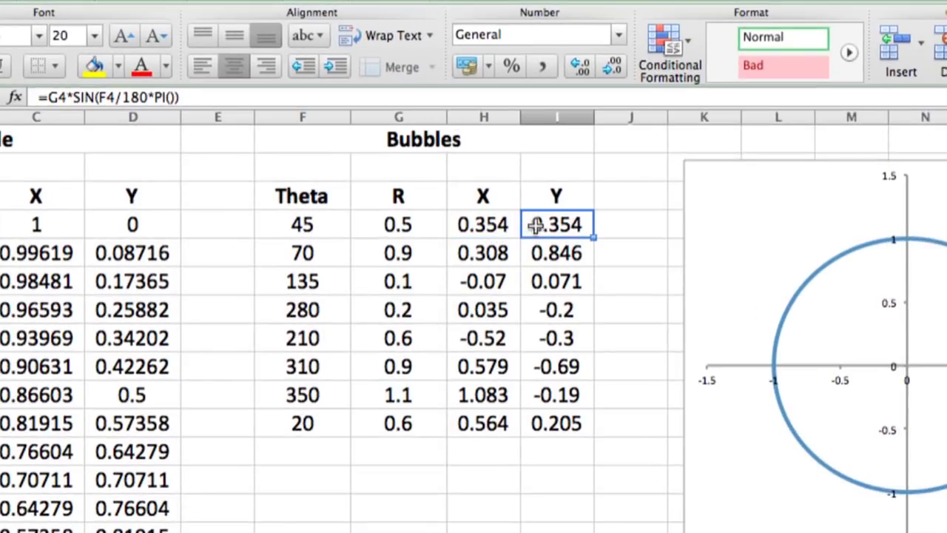
click(492, 225)
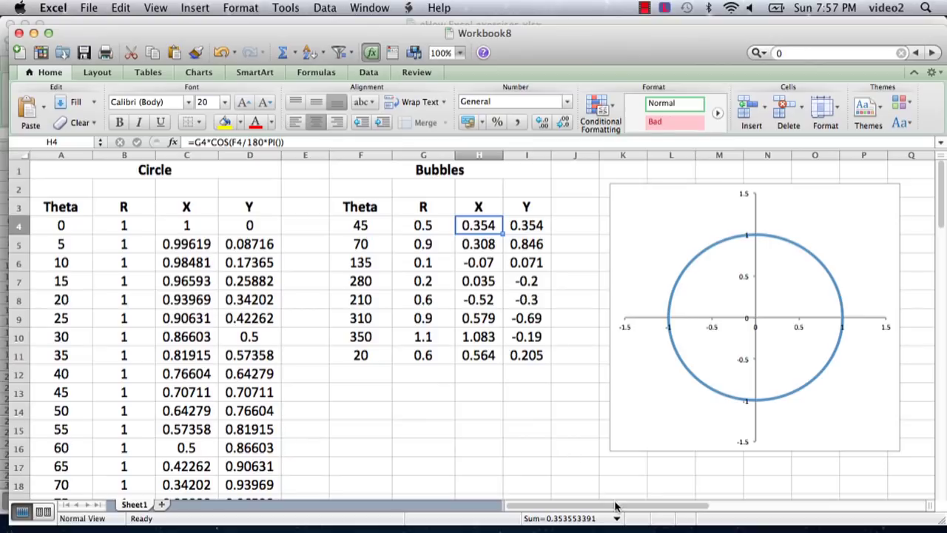
drag(616, 505, 623, 505)
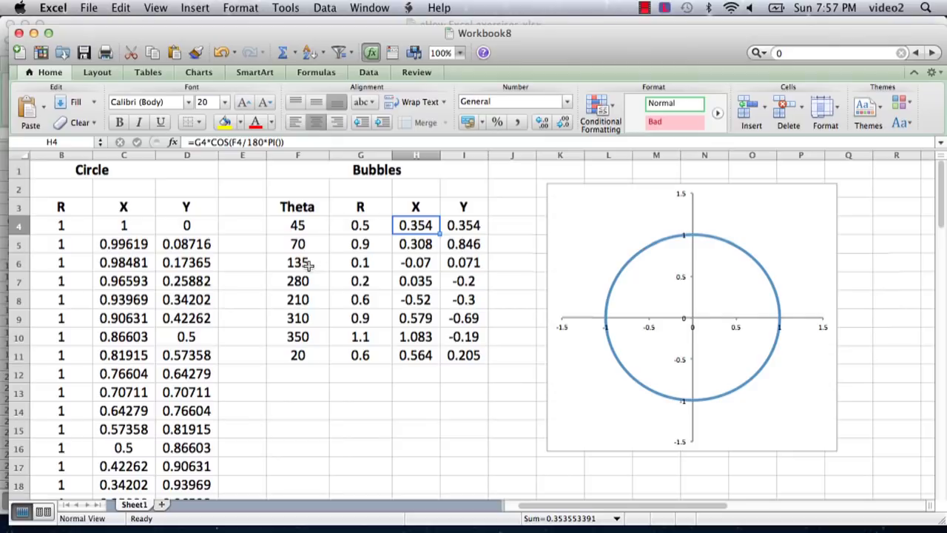
Select the circle chart and open its Select Data Source dialog, moved aside to show the sheet
mouse_move(626, 277)
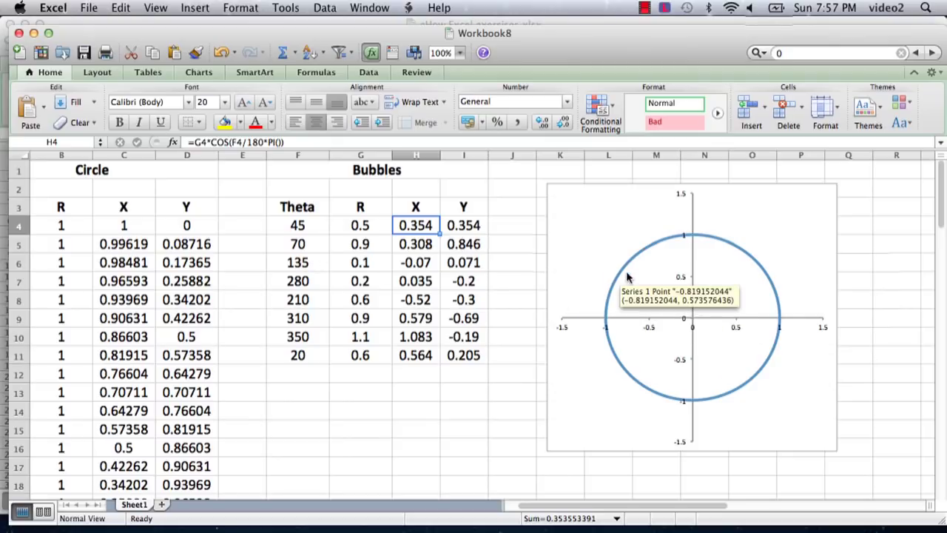
click(558, 194)
click(194, 73)
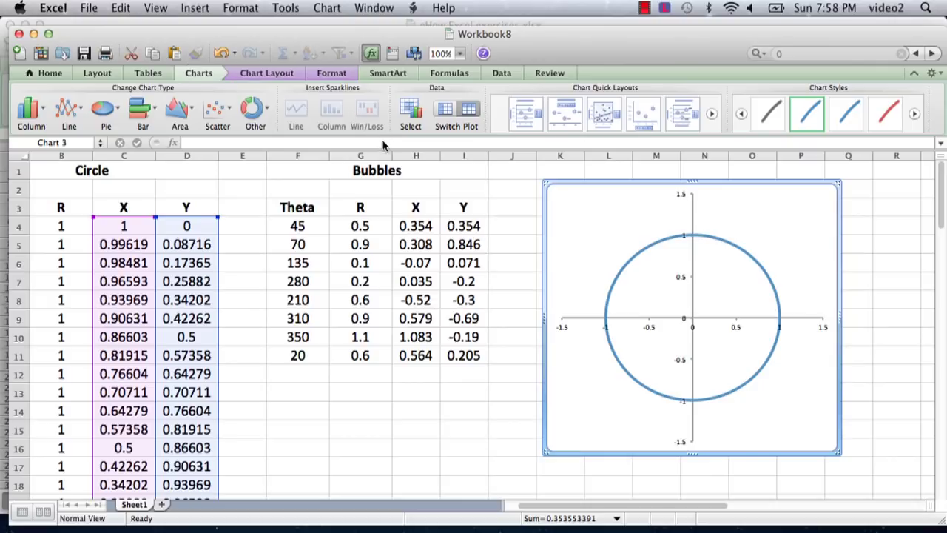
click(412, 112)
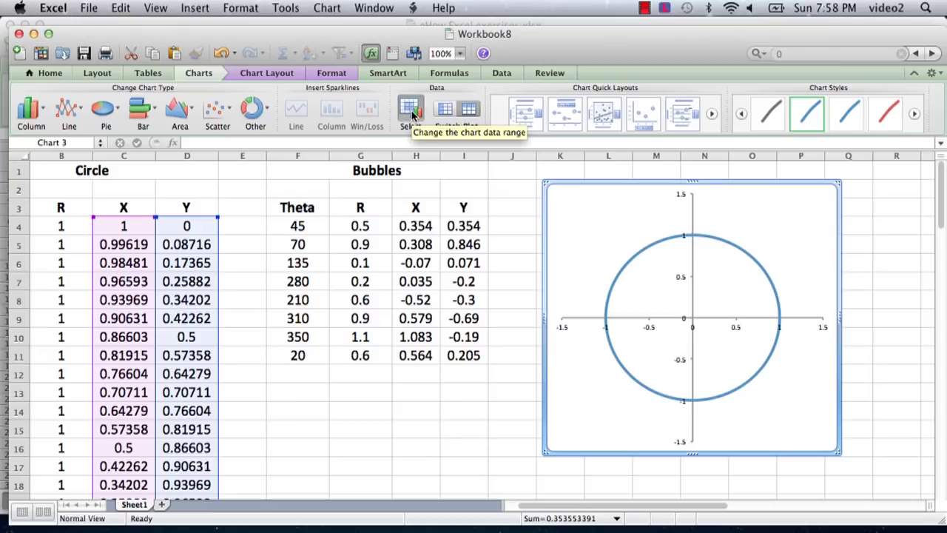
drag(299, 124, 786, 197)
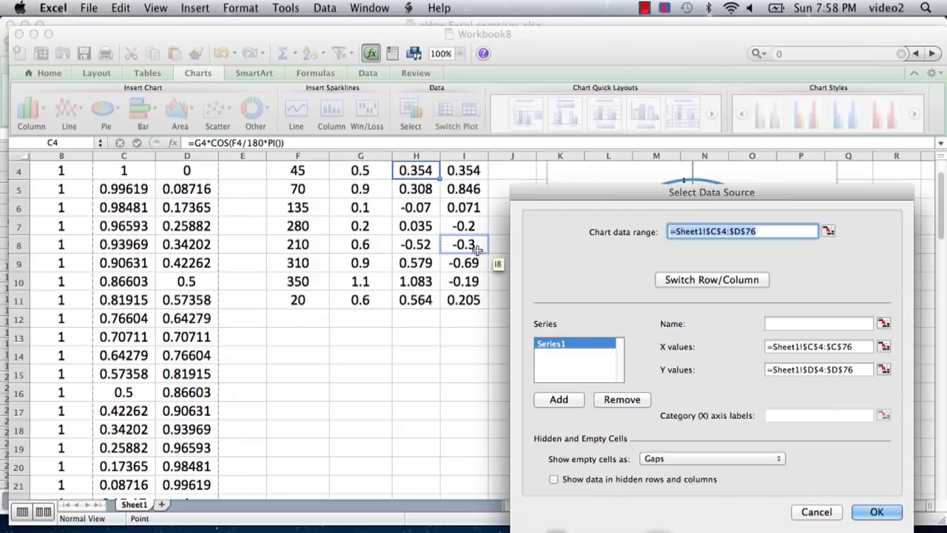
scroll(465, 244, up, 3)
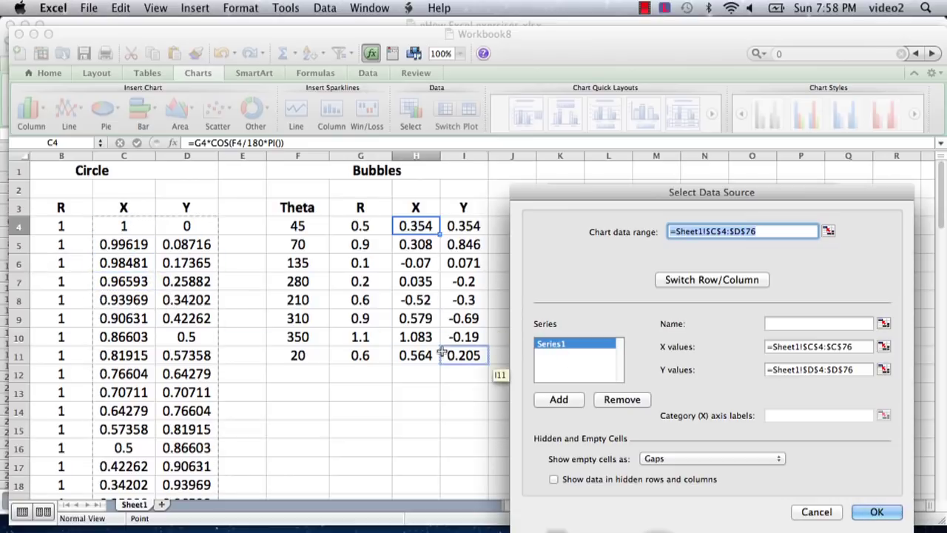
Add Series2 using X values H4:H11 and Y values I4:I11 from the Bubbles columns
click(558, 403)
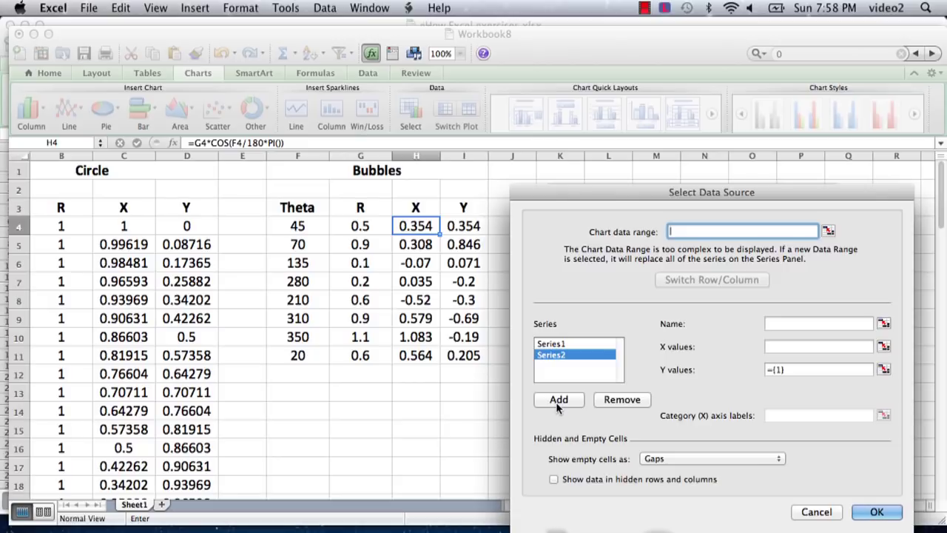
click(779, 345)
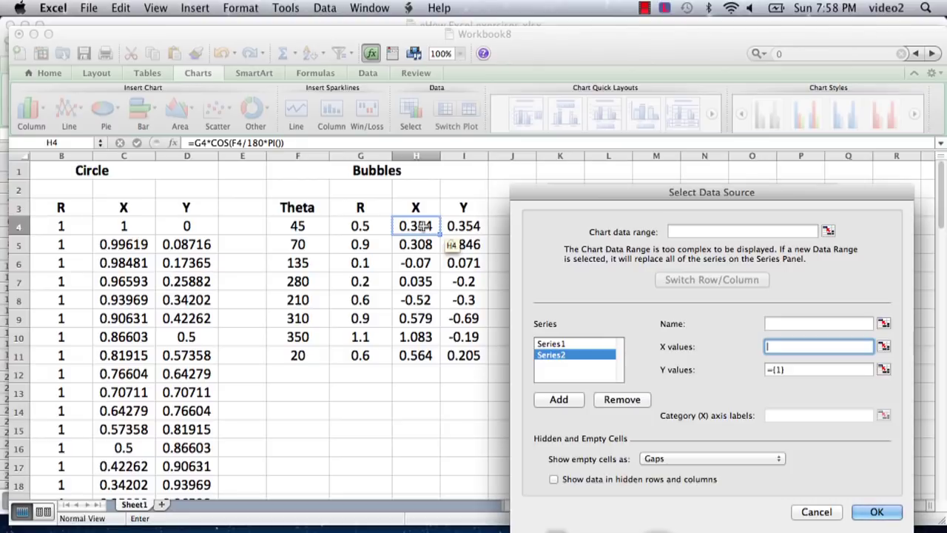
drag(422, 226, 419, 354)
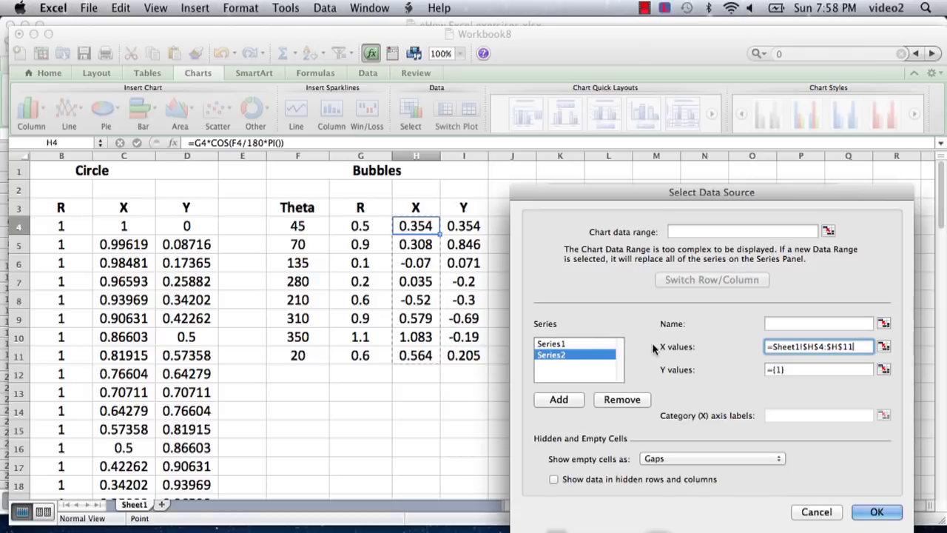
click(786, 370)
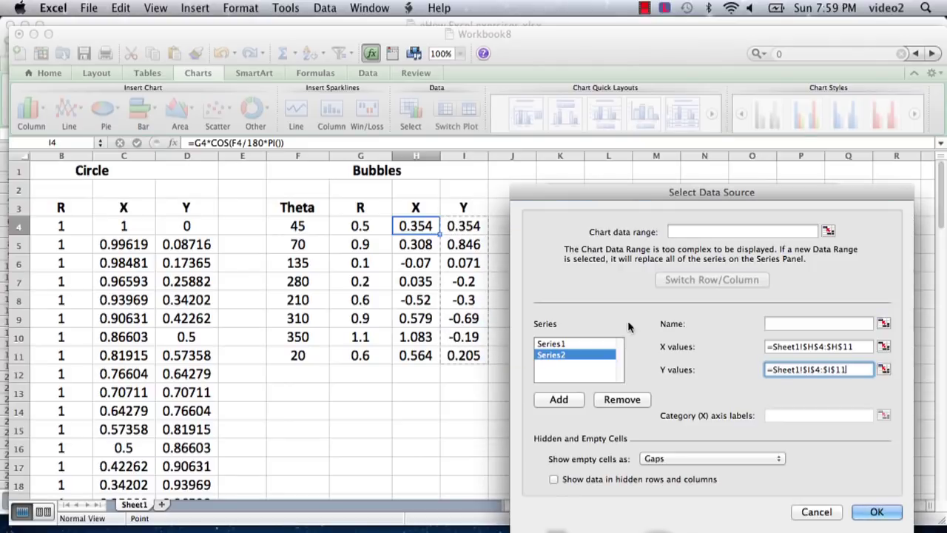
drag(766, 191, 424, 108)
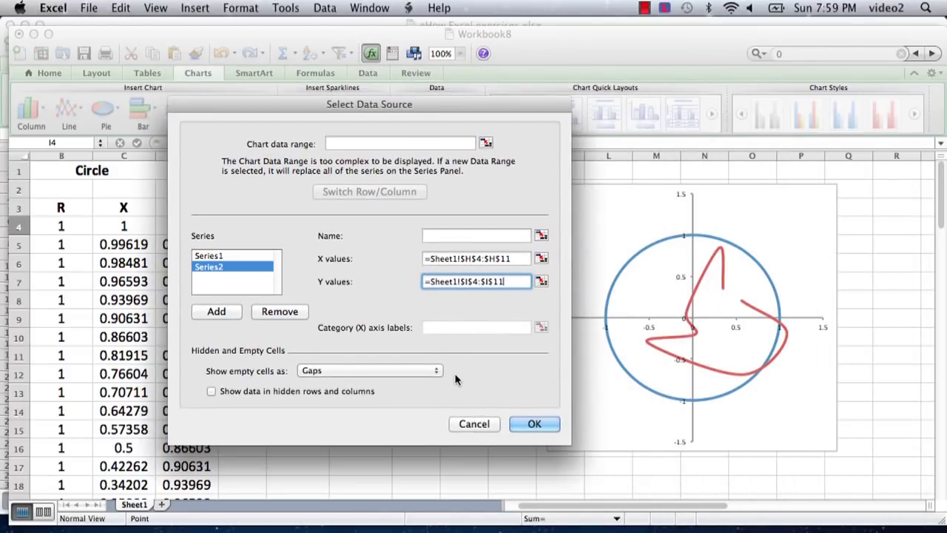
click(531, 427)
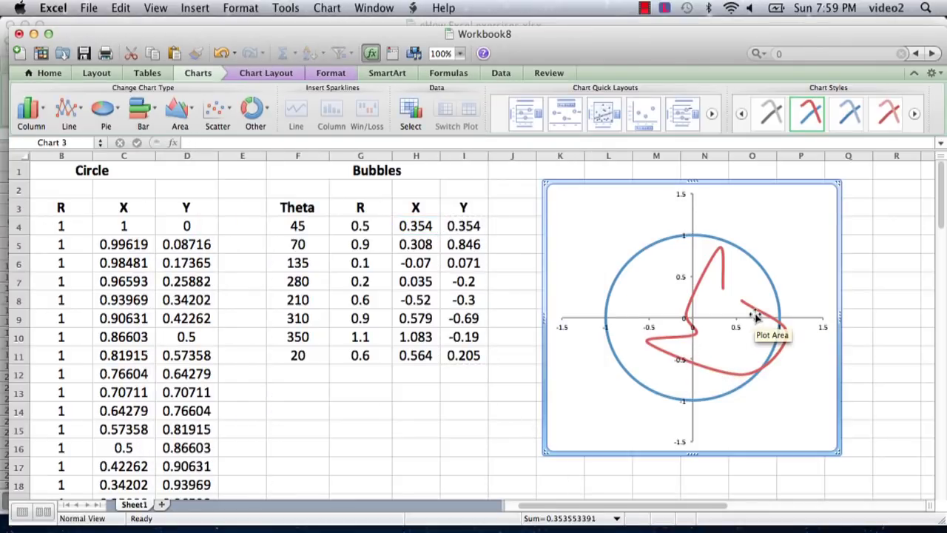
mouse_move(748, 309)
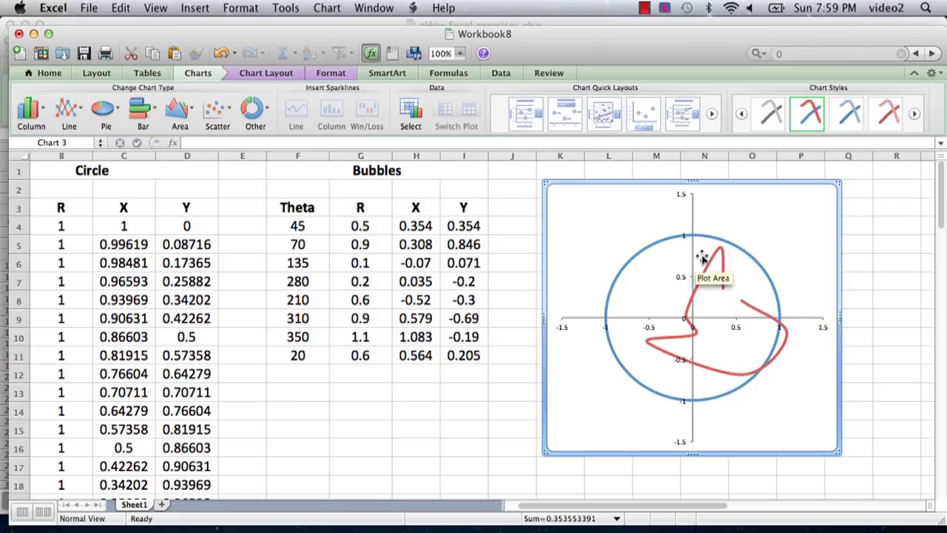
mouse_move(668, 242)
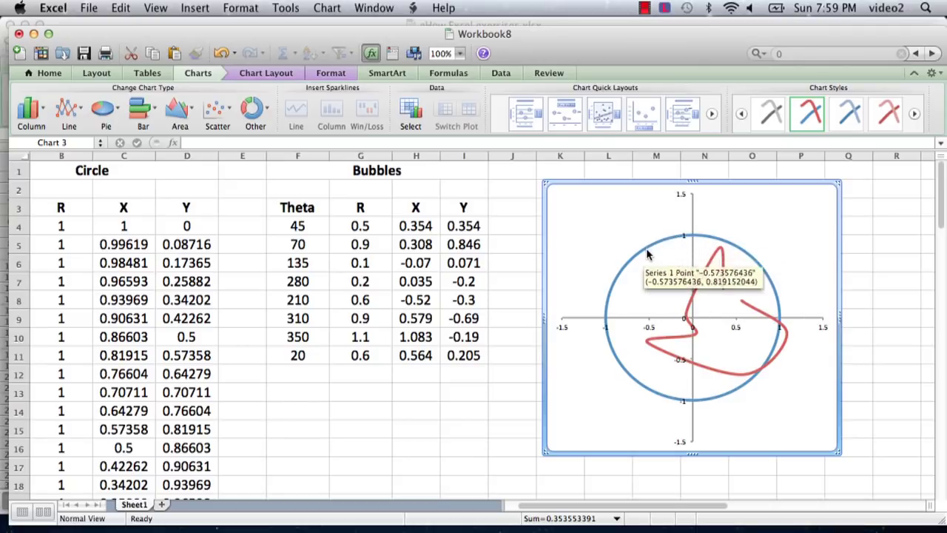
mouse_move(618, 284)
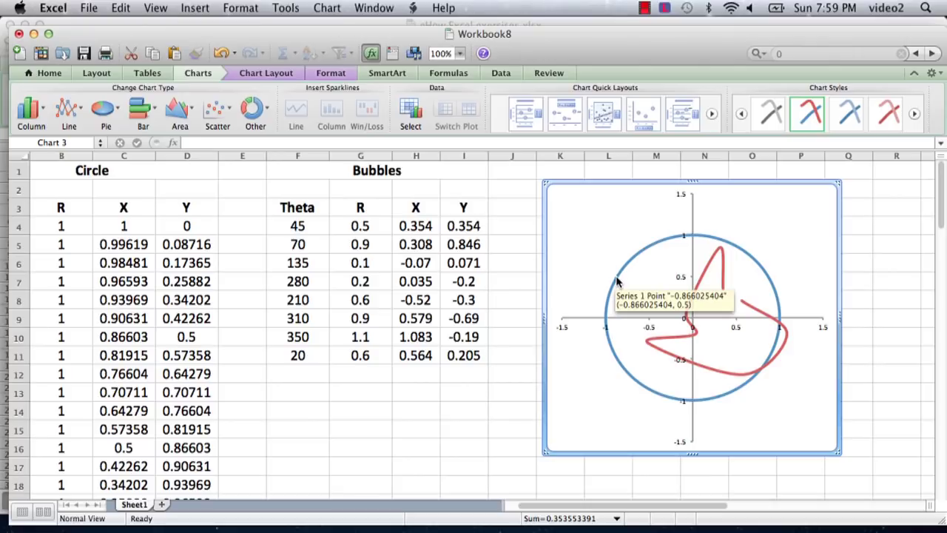
mouse_move(704, 275)
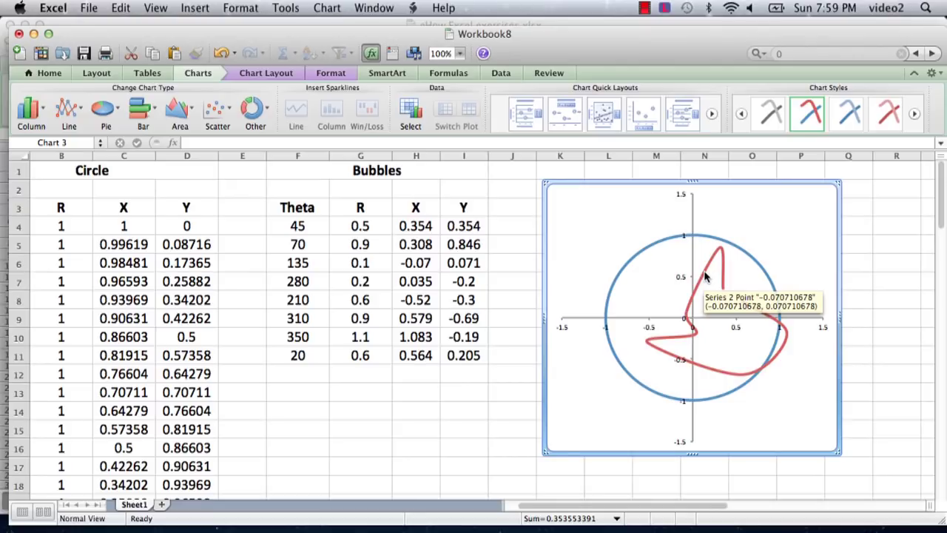
Format the red series with a circle marker style
right_click(705, 275)
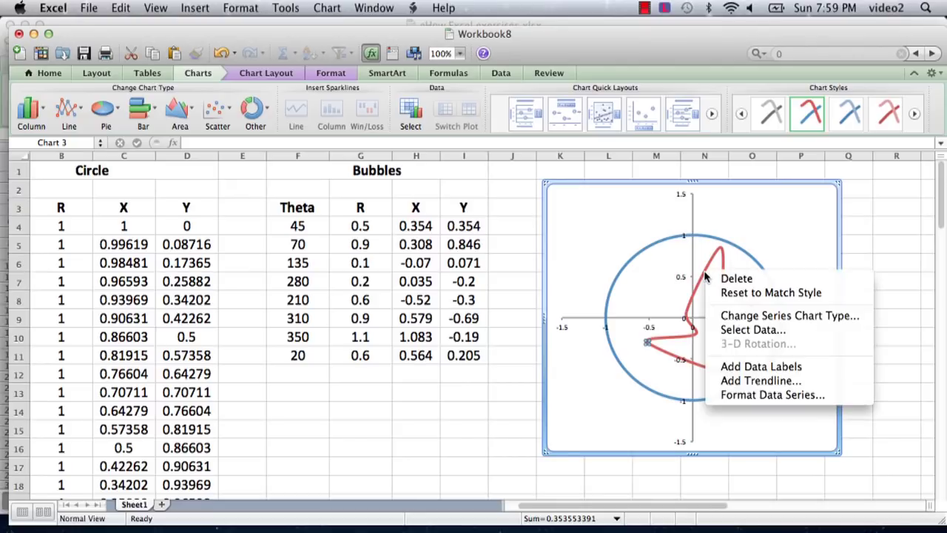
click(736, 396)
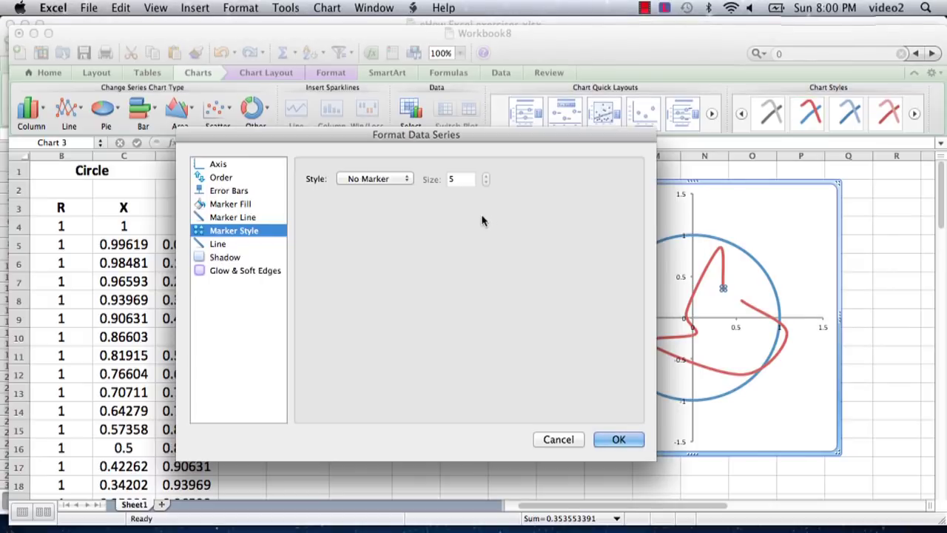
drag(344, 157, 229, 150)
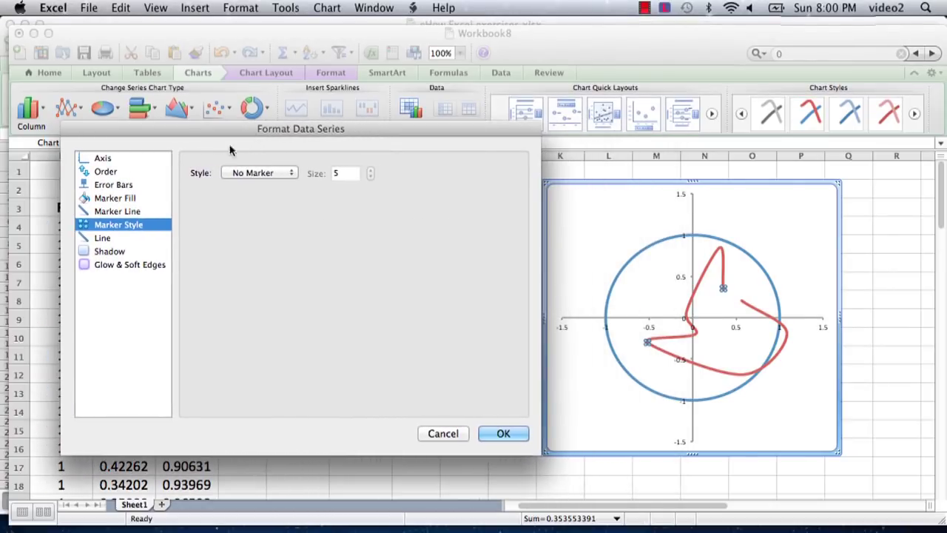
click(262, 173)
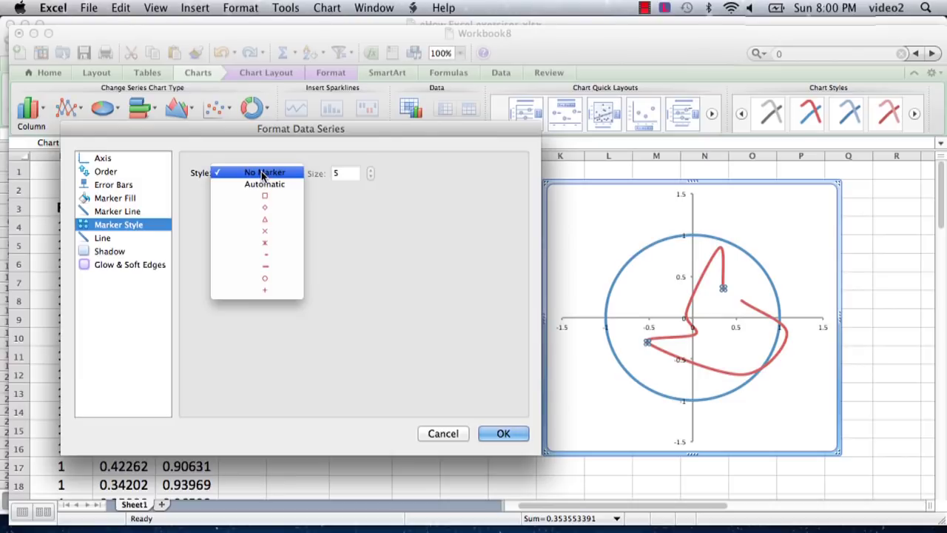
click(272, 285)
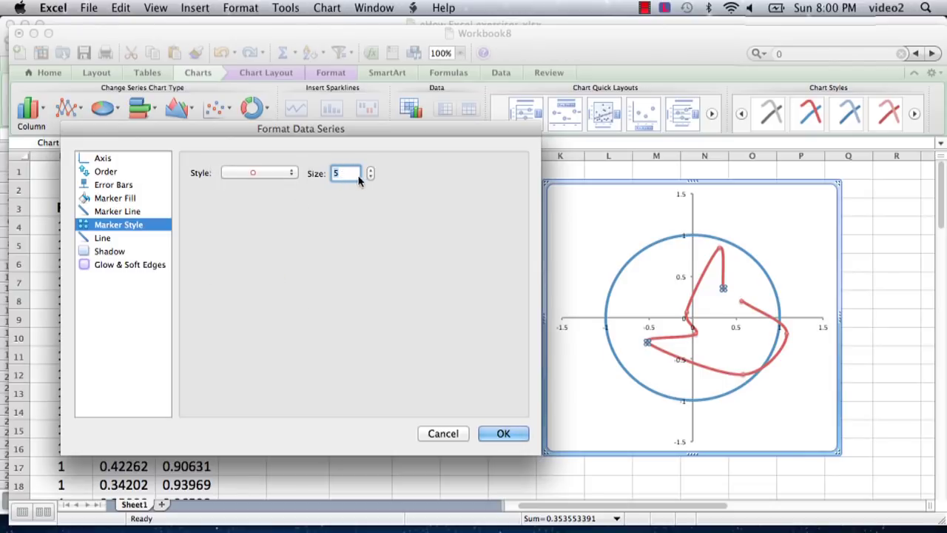
Increase the red circle marker size to 25
click(370, 171)
click(369, 170)
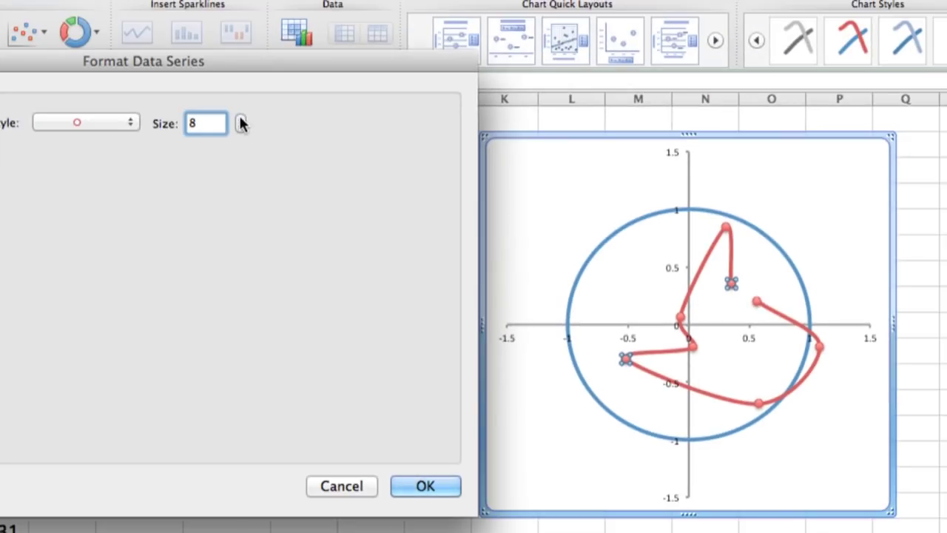
click(242, 120)
click(241, 120)
click(242, 120)
click(241, 120)
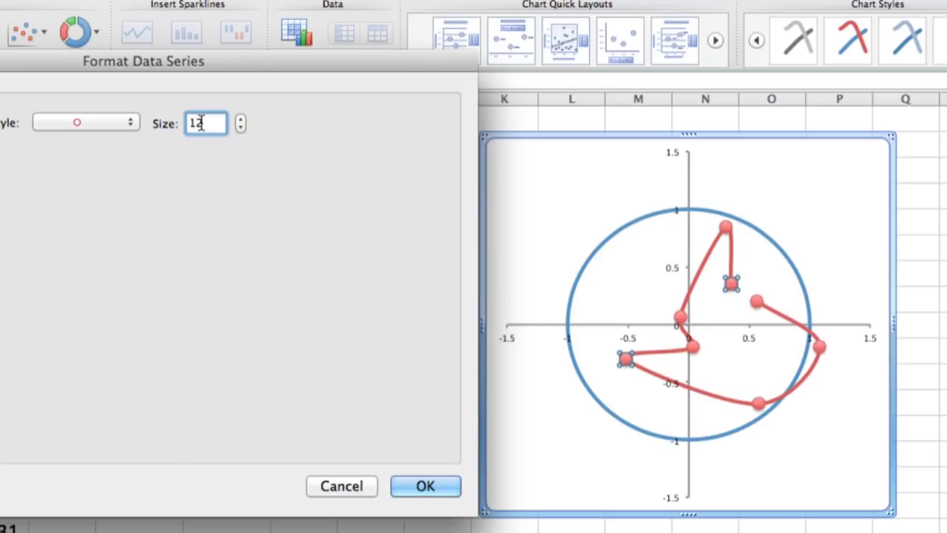
click(241, 120)
click(241, 119)
click(241, 119)
click(241, 120)
click(241, 120)
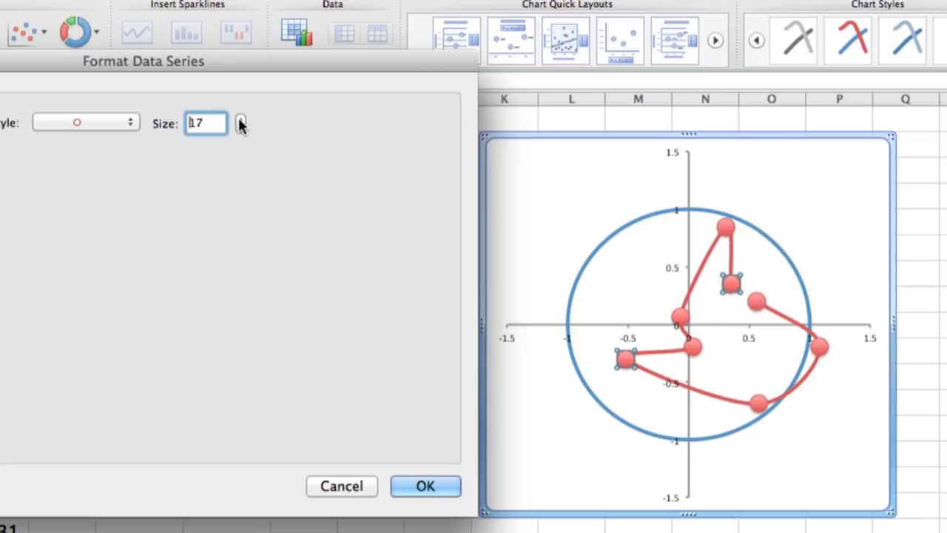
click(242, 120)
click(241, 120)
click(241, 120)
click(241, 120)
click(241, 120)
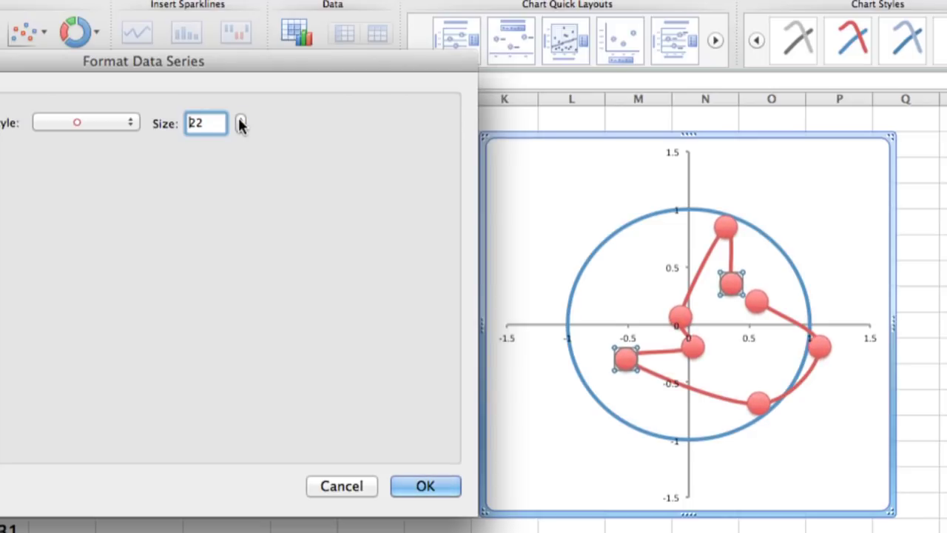
click(241, 119)
click(241, 120)
click(241, 120)
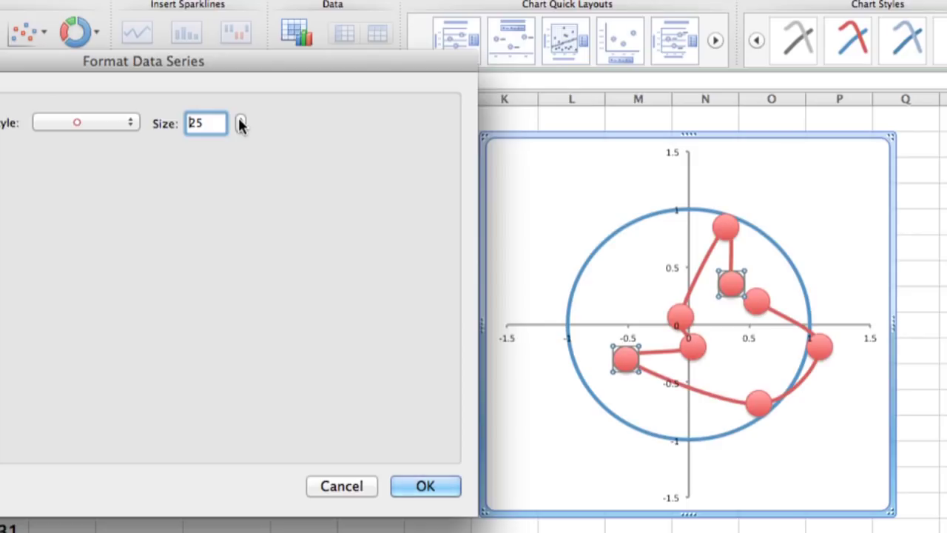
Set the red series line colour to No Line and close the dialog with OK
drag(237, 61, 559, 81)
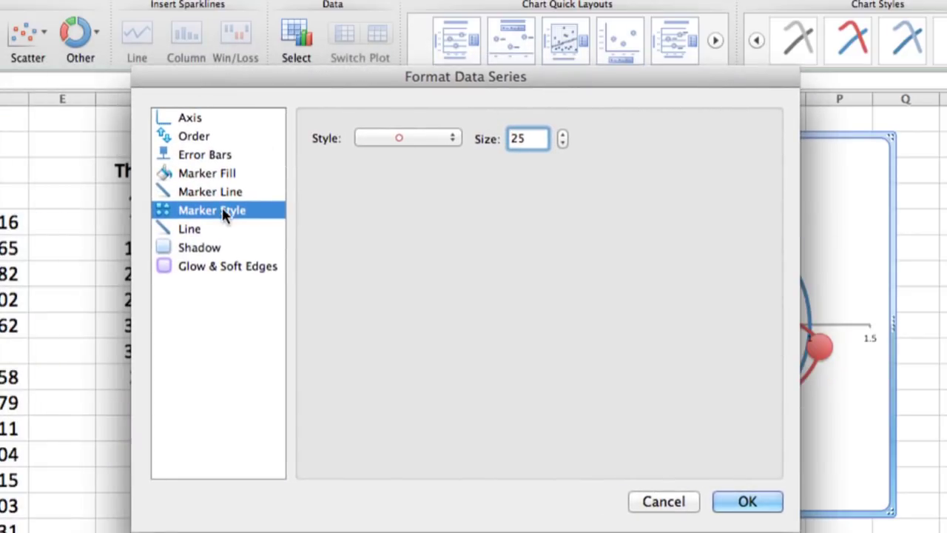
click(169, 231)
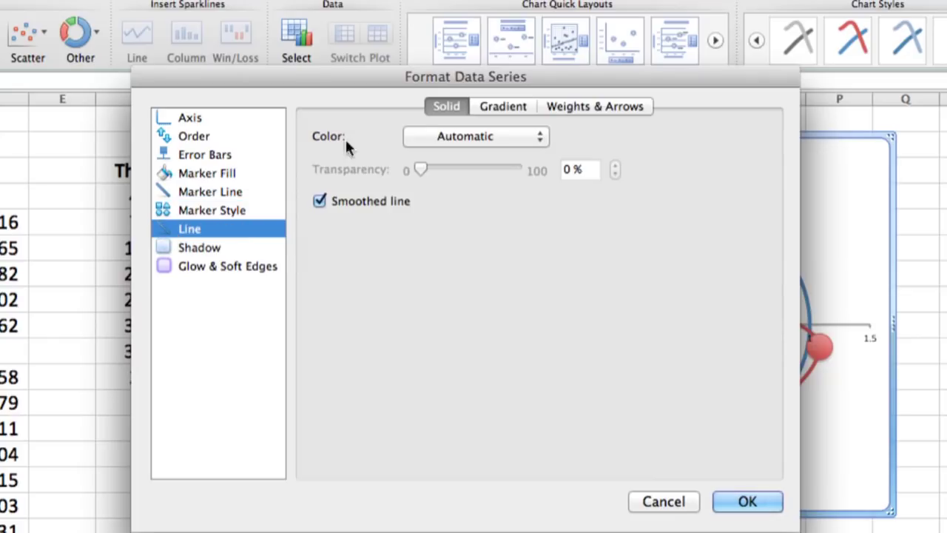
click(446, 137)
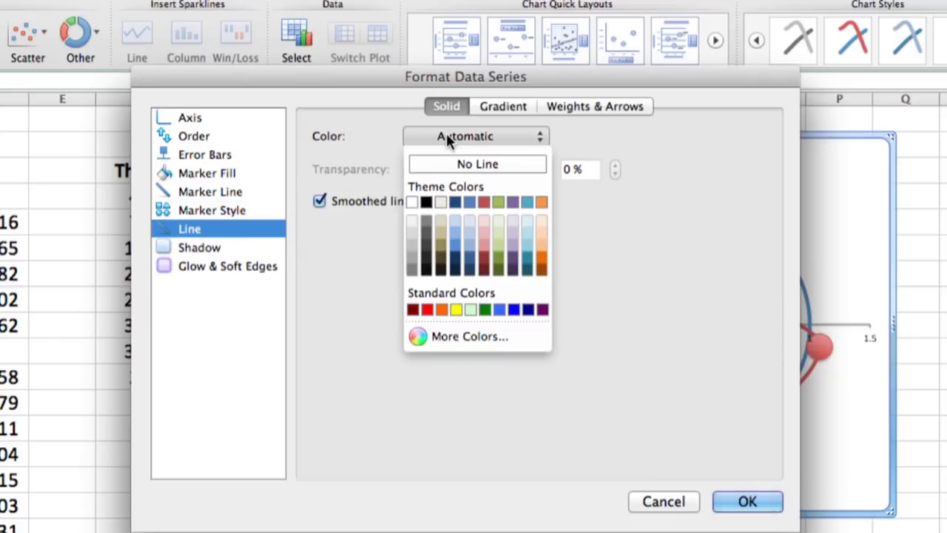
click(483, 163)
drag(513, 79, 343, 76)
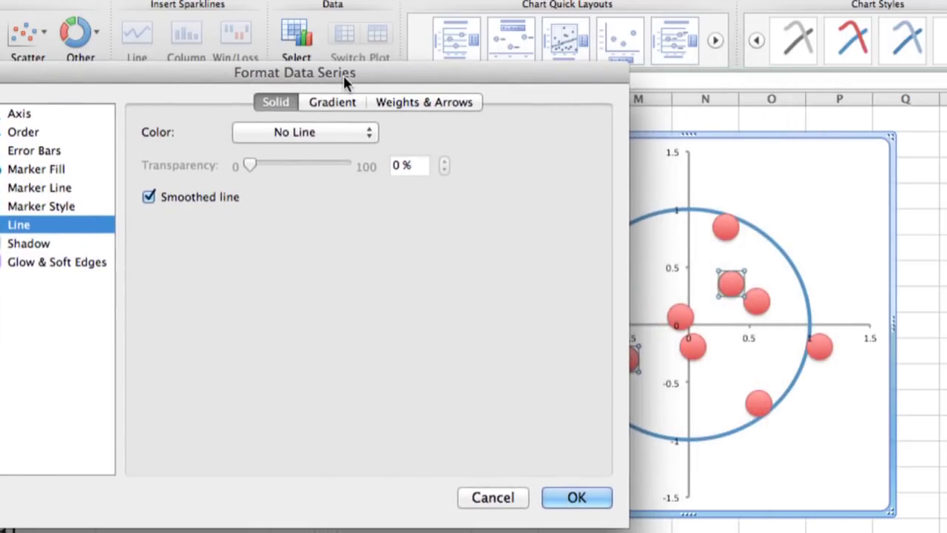
click(578, 499)
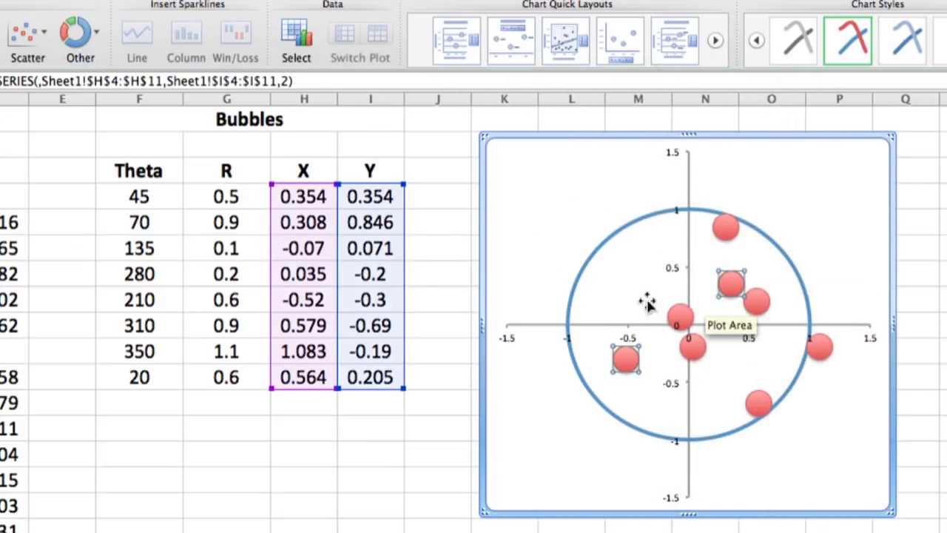